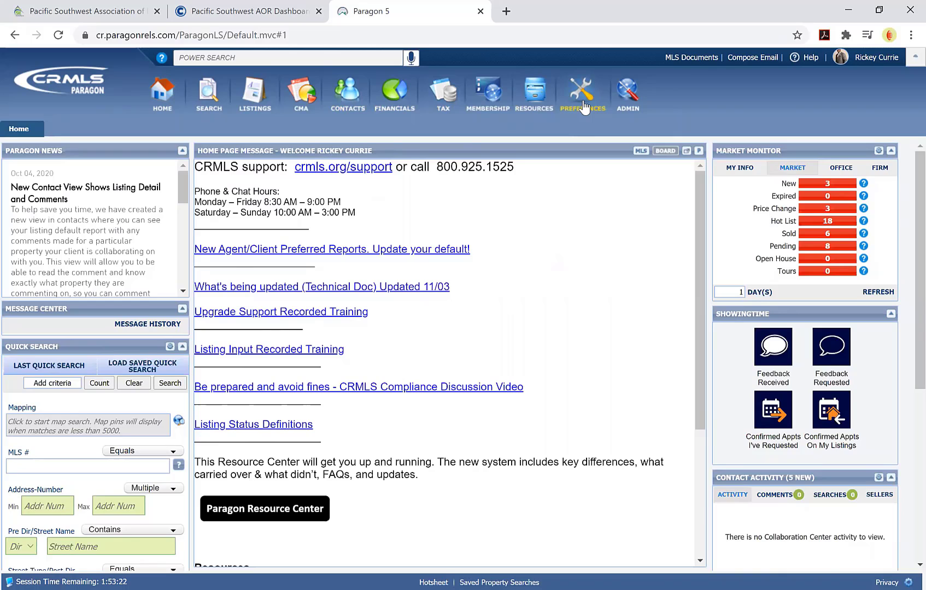
# - Open the Collab Center Preferences Wizard and start it to reach the Agent Information page
pyautogui.moveTo(585, 107)
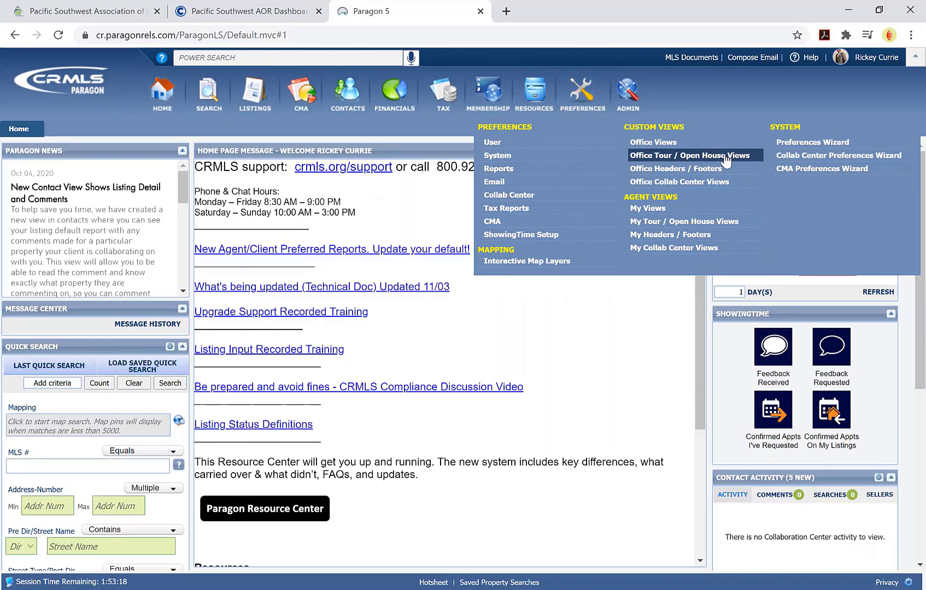
pyautogui.click(790, 131)
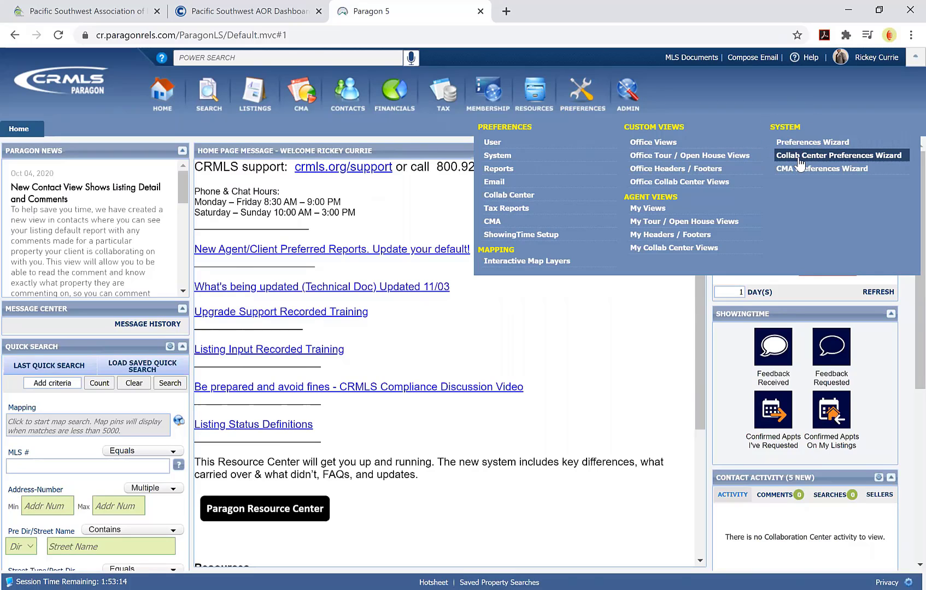
pyautogui.click(821, 157)
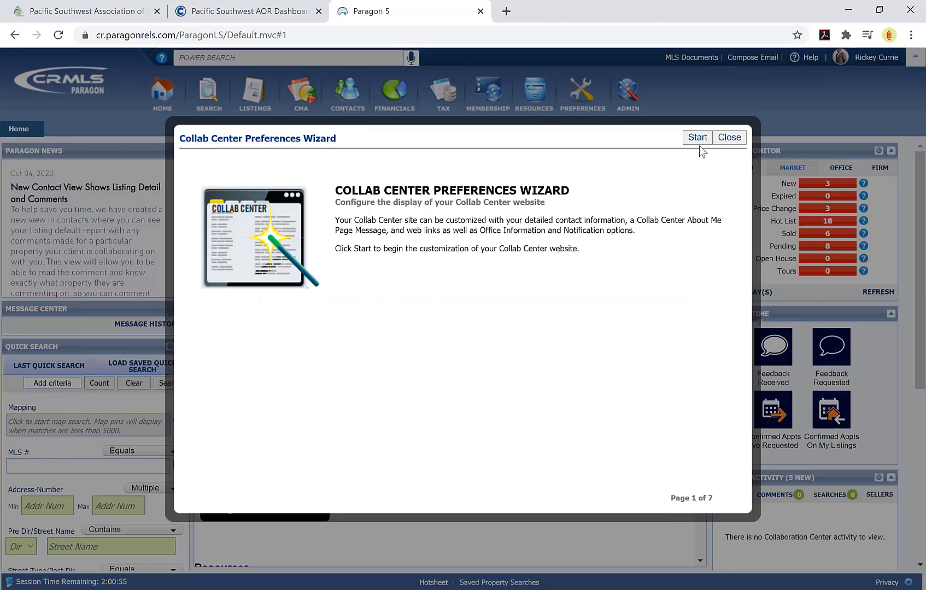
pyautogui.click(706, 504)
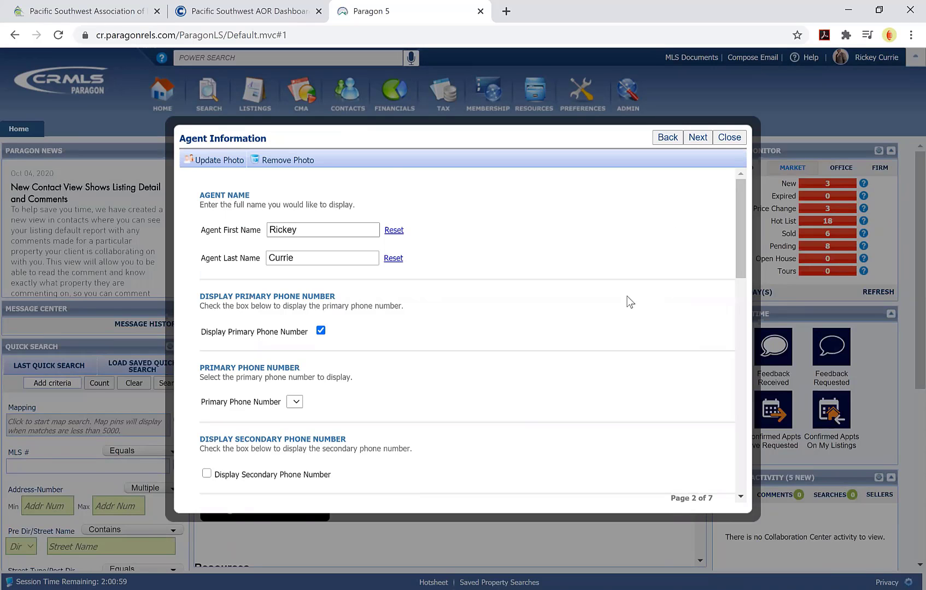
# - Review the agent name, phone number, email address and web page display options on the Agent Information page
pyautogui.moveTo(275, 136); pyautogui.dragTo(183, 139)
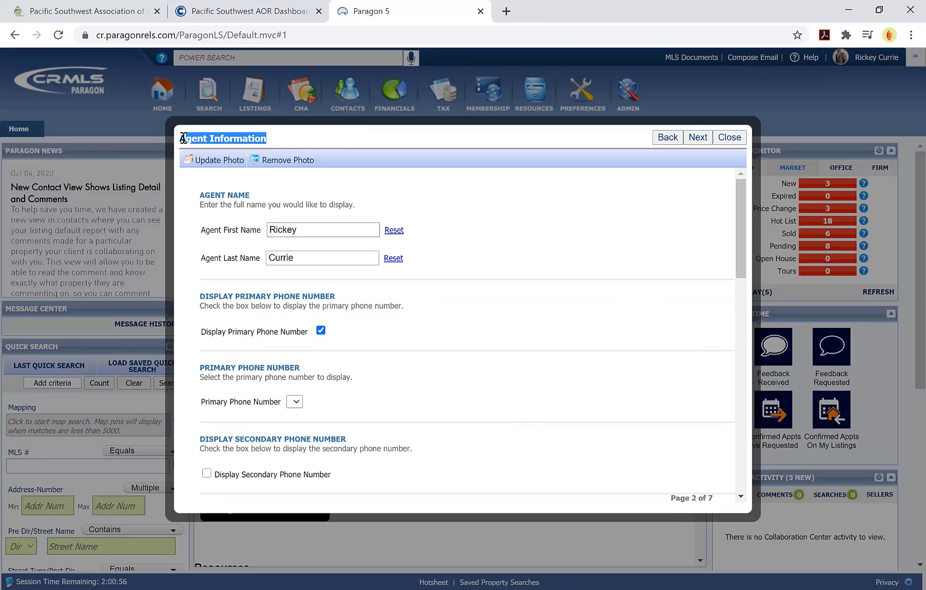
pyautogui.click(416, 179)
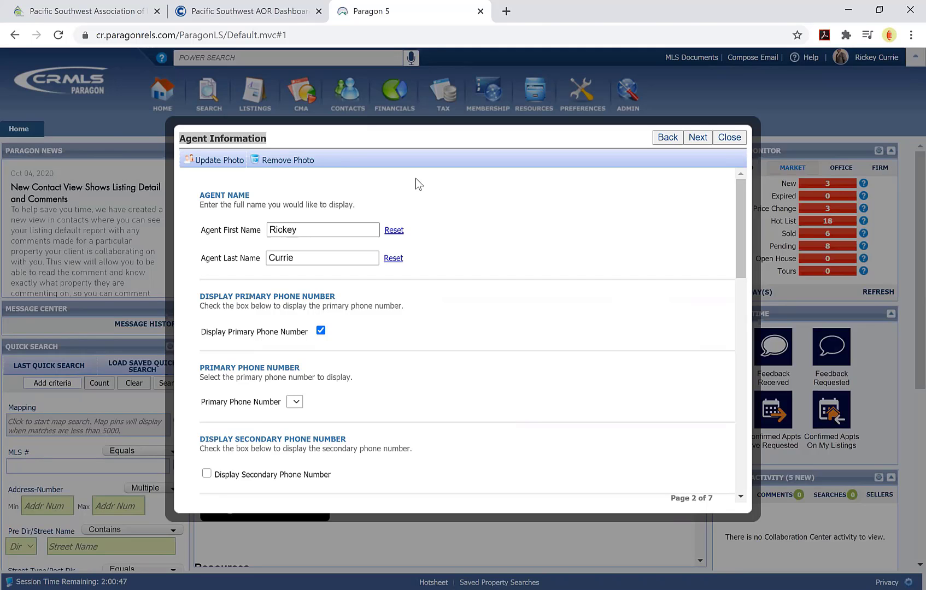
pyautogui.click(309, 232)
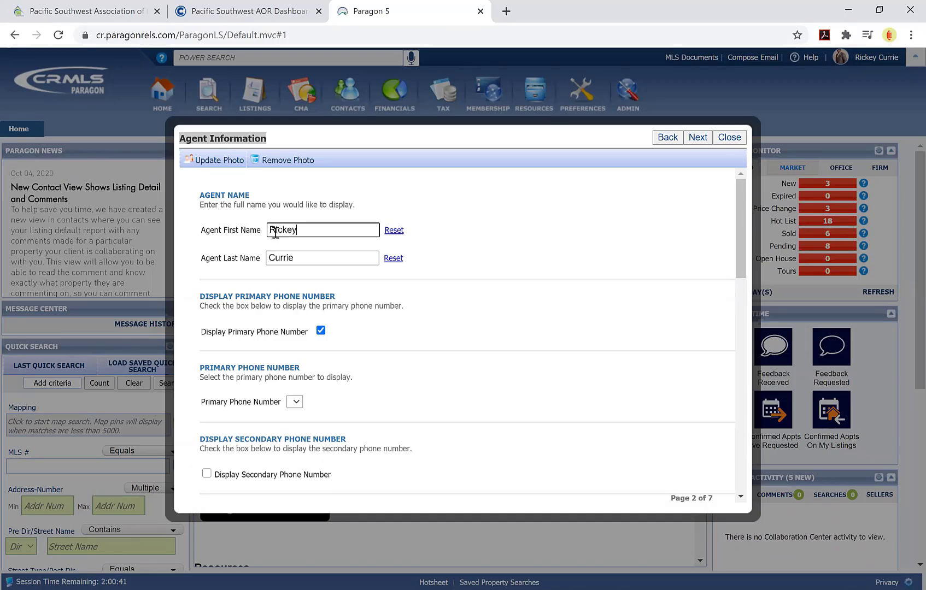
pyautogui.doubleClick(304, 232)
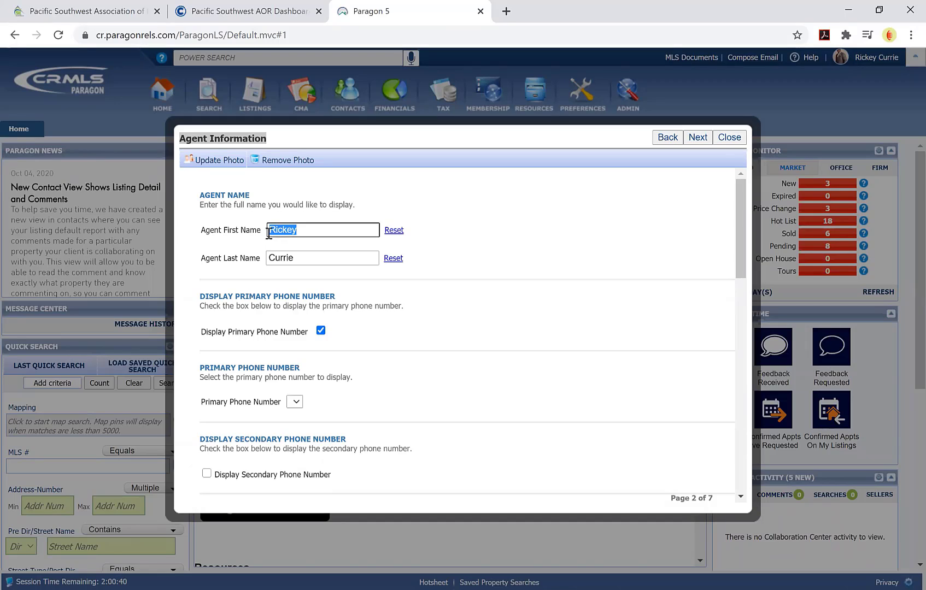
pyautogui.click(310, 259)
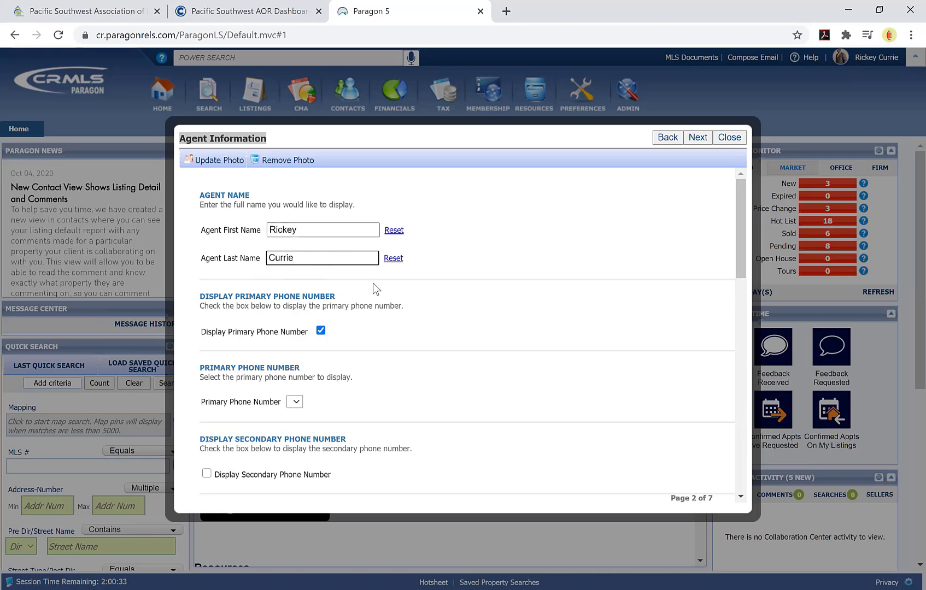
pyautogui.scroll(-1, 375, 285)
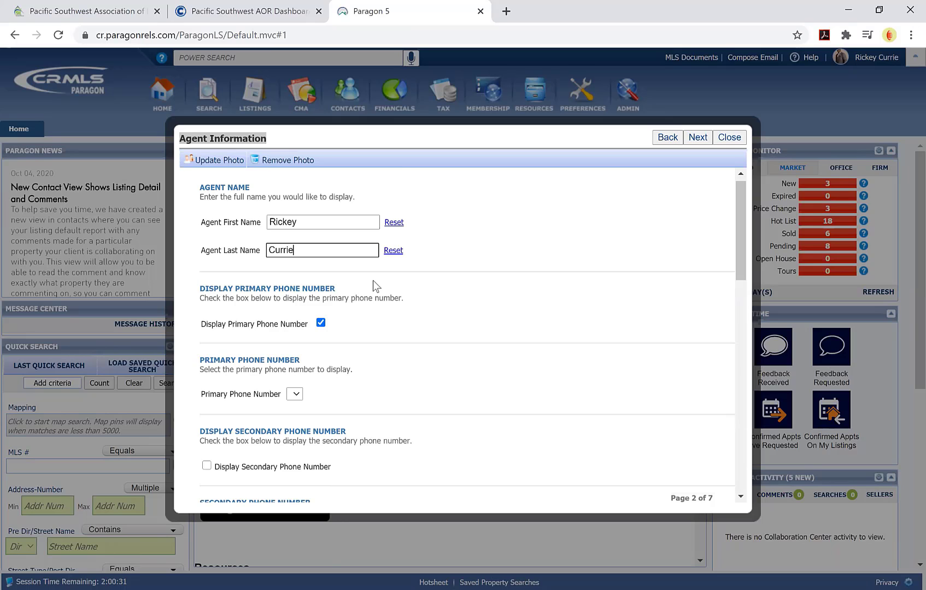
pyautogui.scroll(-3, 373, 281)
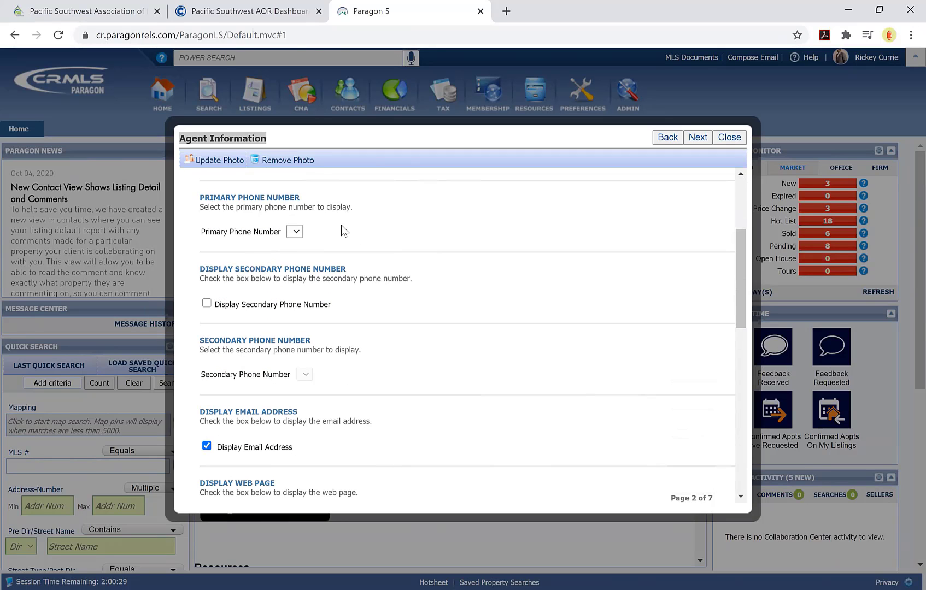
pyautogui.scroll(-2, 341, 226)
pyautogui.scroll(-2, 340, 226)
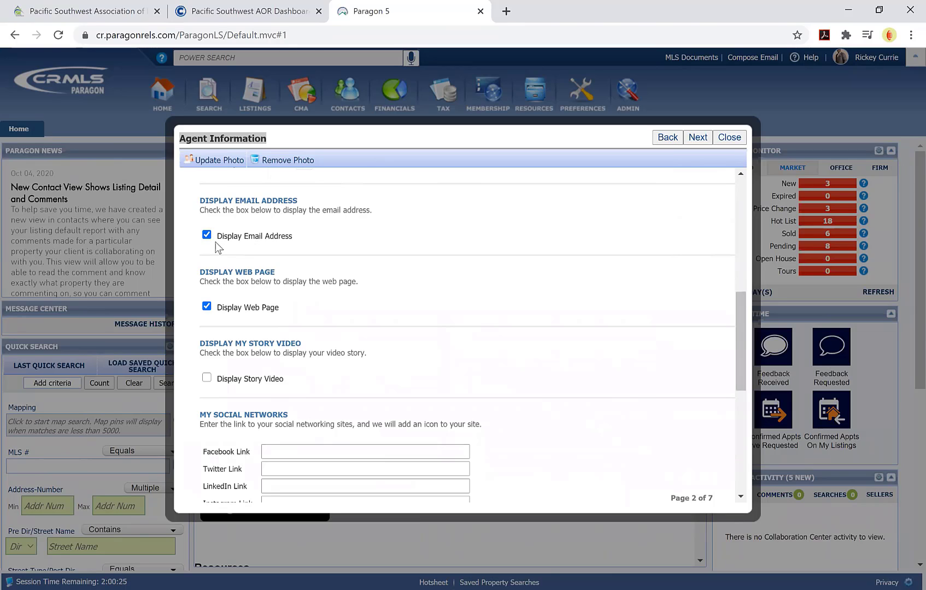
pyautogui.click(215, 241)
pyautogui.click(246, 314)
# - Examine the social network links, story video link instructions and agent image section of the Agent Information page
pyautogui.scroll(-3, 334, 272)
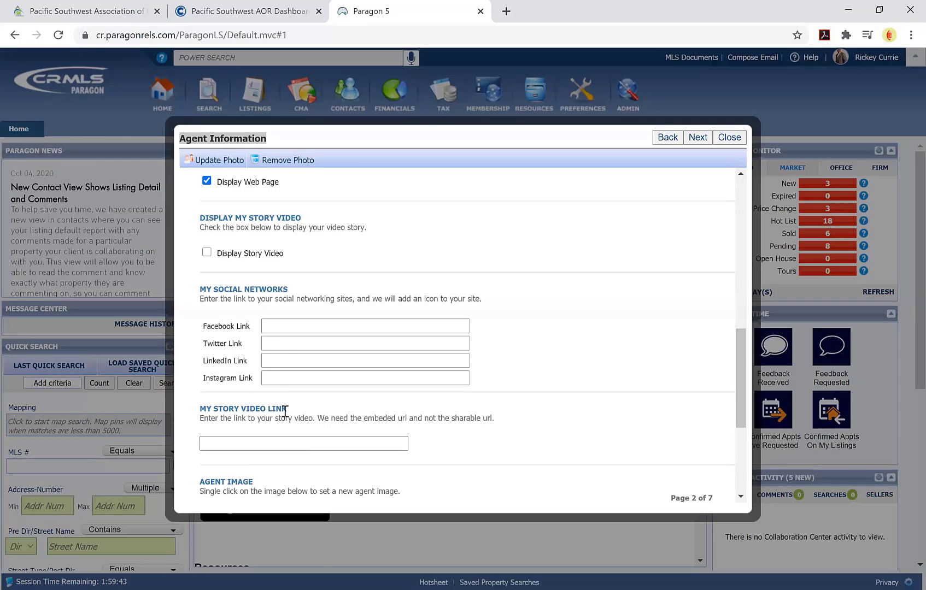
pyautogui.moveTo(228, 418); pyautogui.dragTo(201, 412)
pyautogui.click(242, 432)
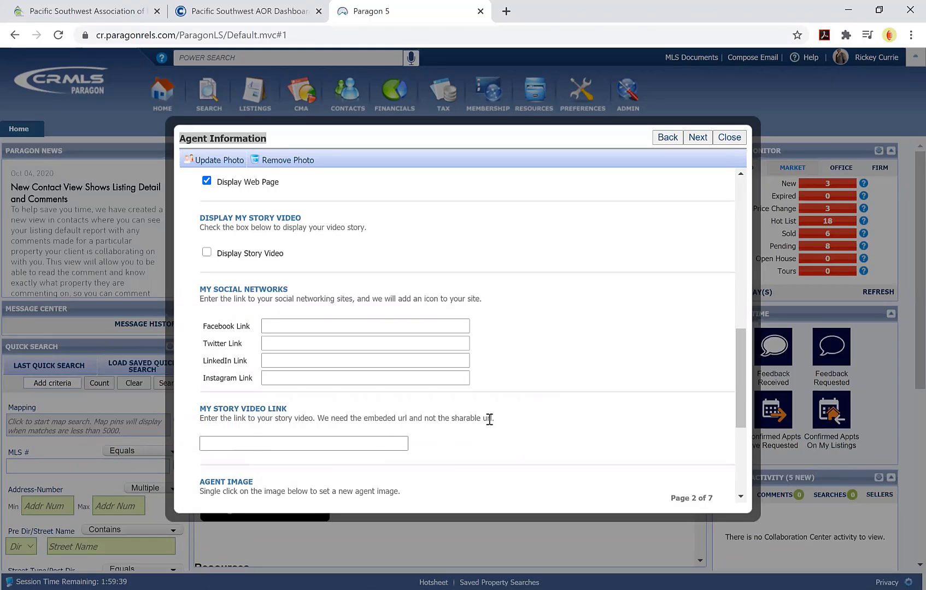
pyautogui.moveTo(492, 419); pyautogui.dragTo(209, 424)
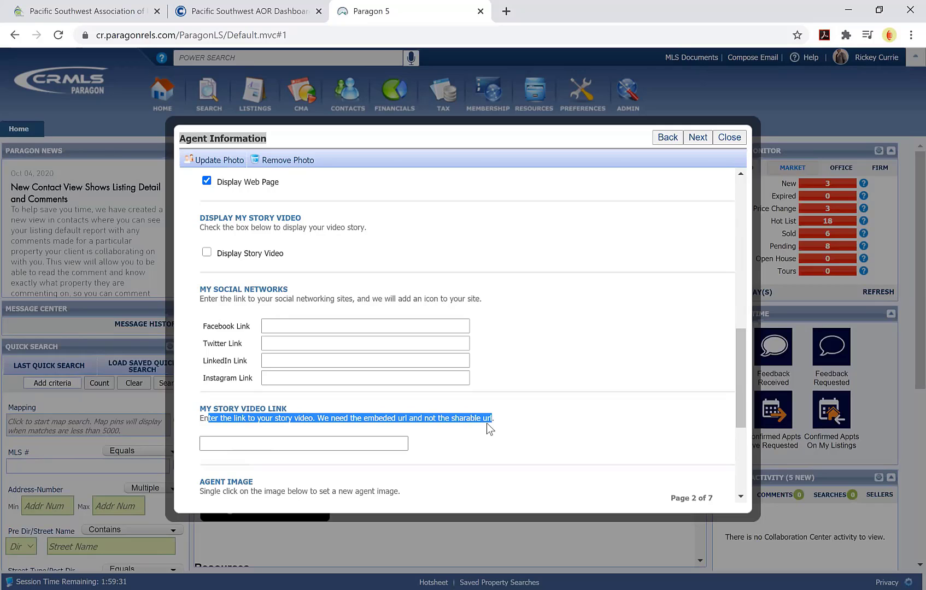
pyautogui.click(519, 350)
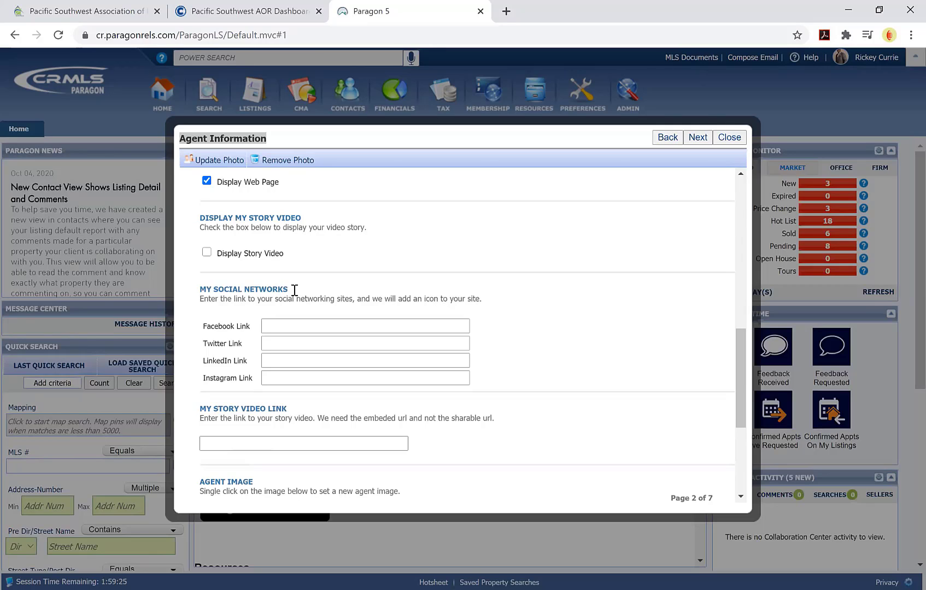
pyautogui.moveTo(296, 289); pyautogui.dragTo(204, 293)
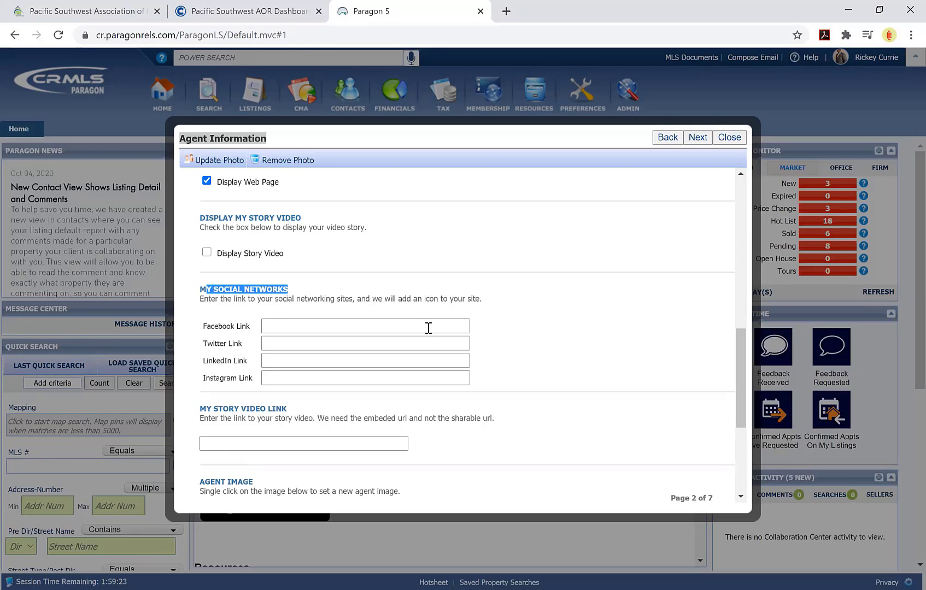
pyautogui.click(533, 321)
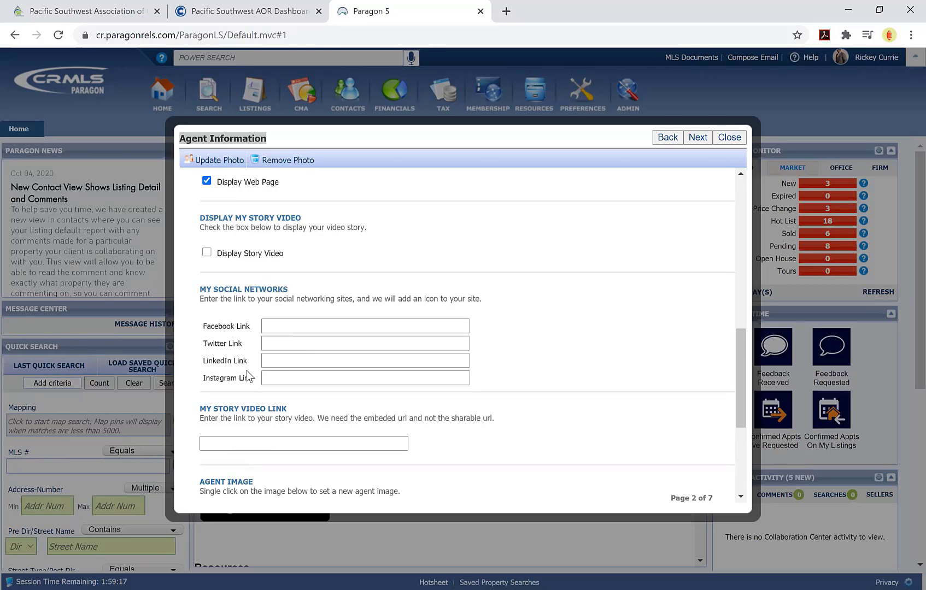
pyautogui.scroll(-2, 318, 330)
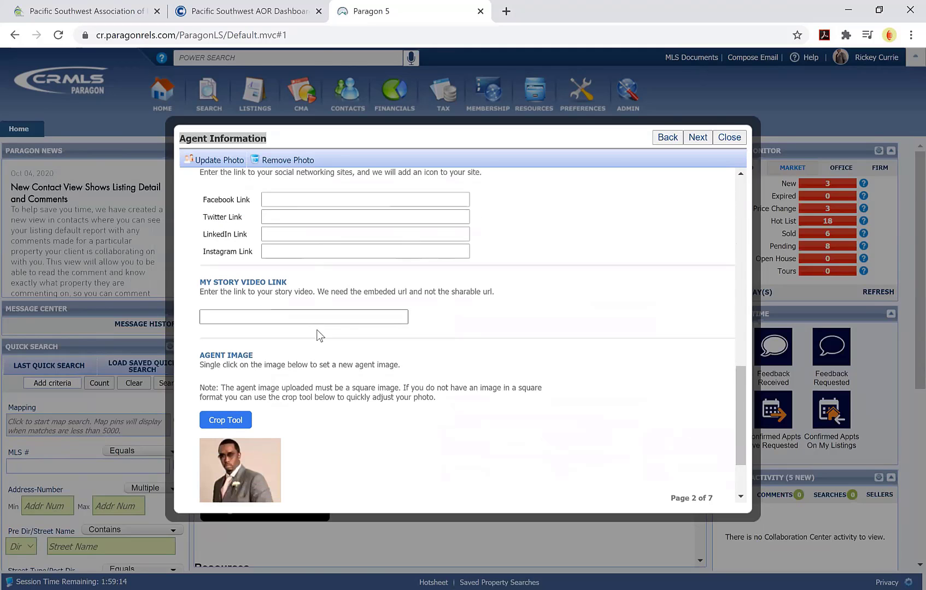
pyautogui.scroll(-2, 316, 330)
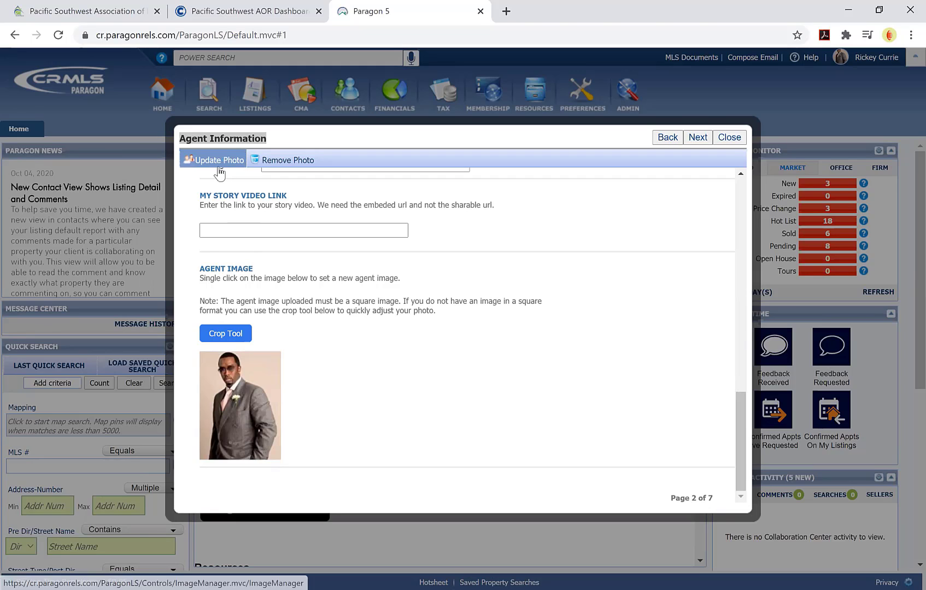
# - Read through the welcome text on the About Me Message page and continue to the Links page
pyautogui.press('ctrl')
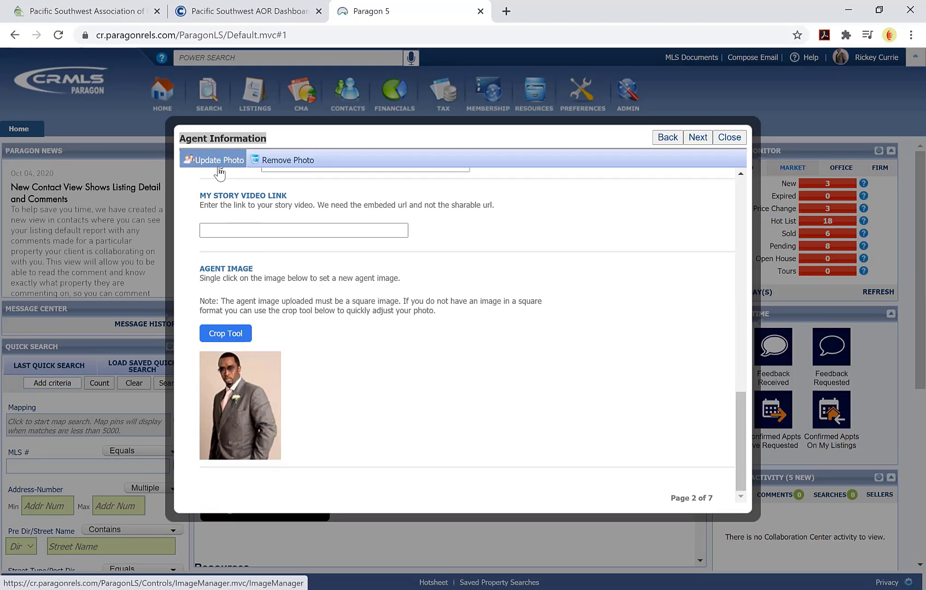
pyautogui.click(219, 173)
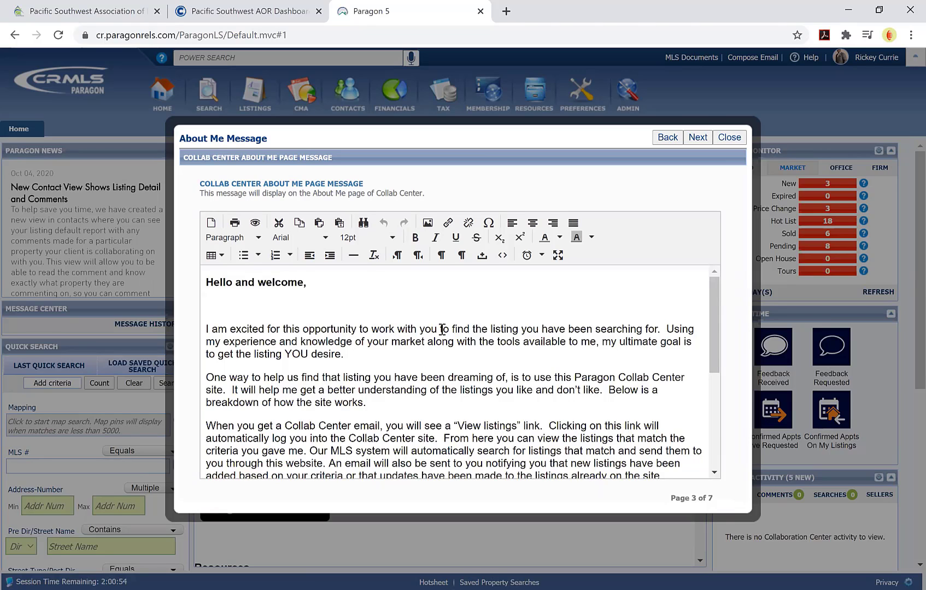
pyautogui.scroll(-5, 442, 330)
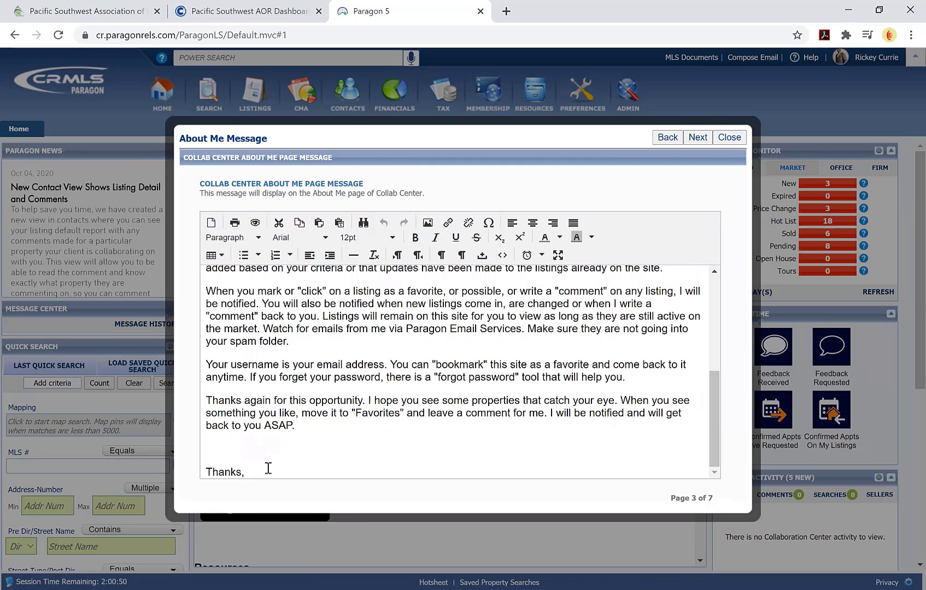
pyautogui.moveTo(257, 469); pyautogui.dragTo(218, 462)
pyautogui.moveTo(219, 338); pyautogui.dragTo(215, 265)
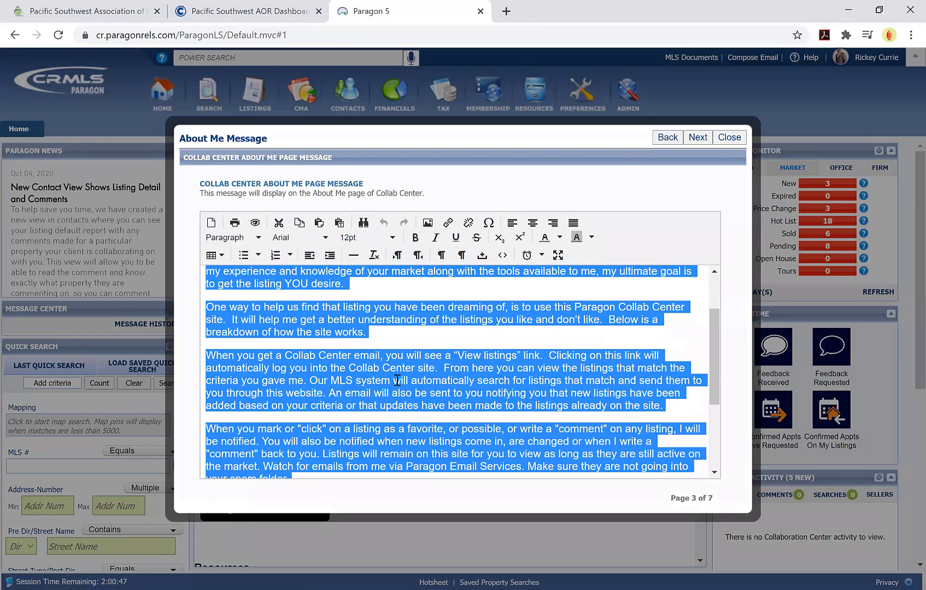
pyautogui.scroll(2, 398, 380)
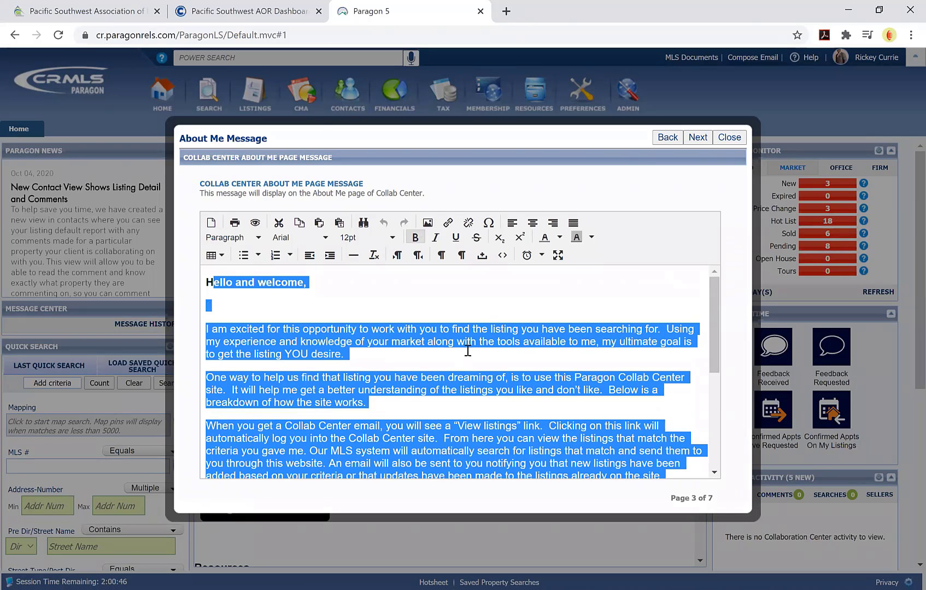
pyautogui.click(478, 304)
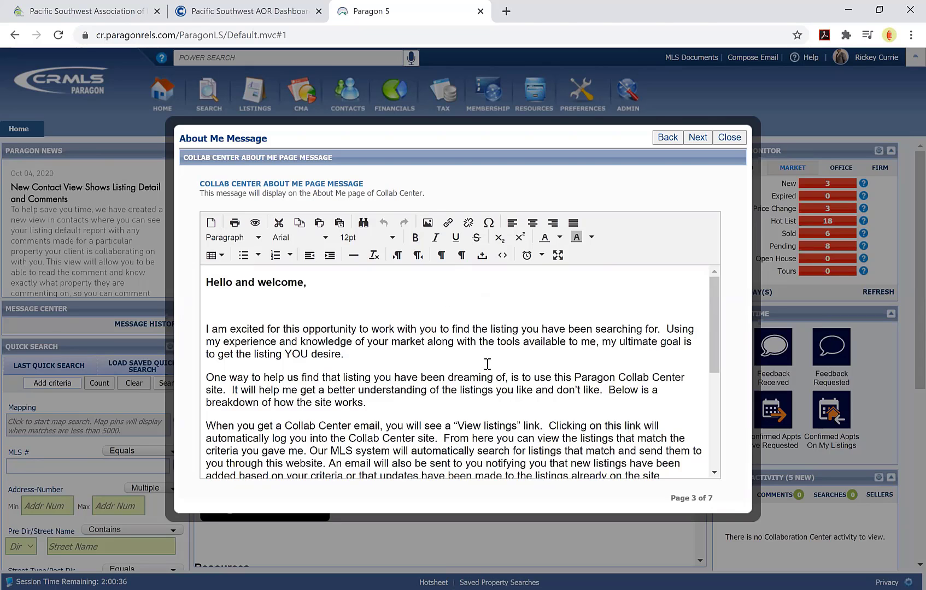
pyautogui.click(698, 142)
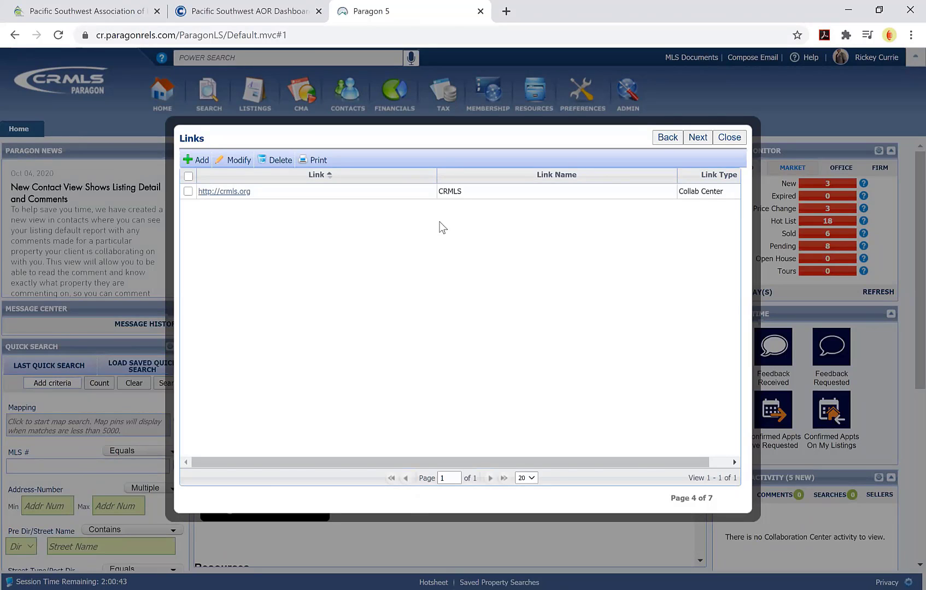
pyautogui.click(201, 163)
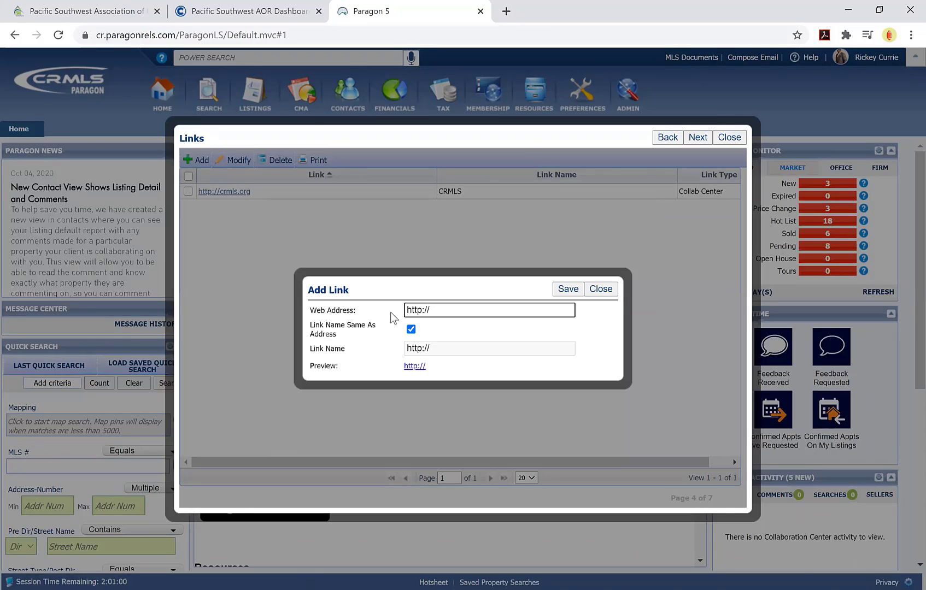
pyautogui.click(464, 312)
pyautogui.click(459, 310)
pyautogui.click(409, 329)
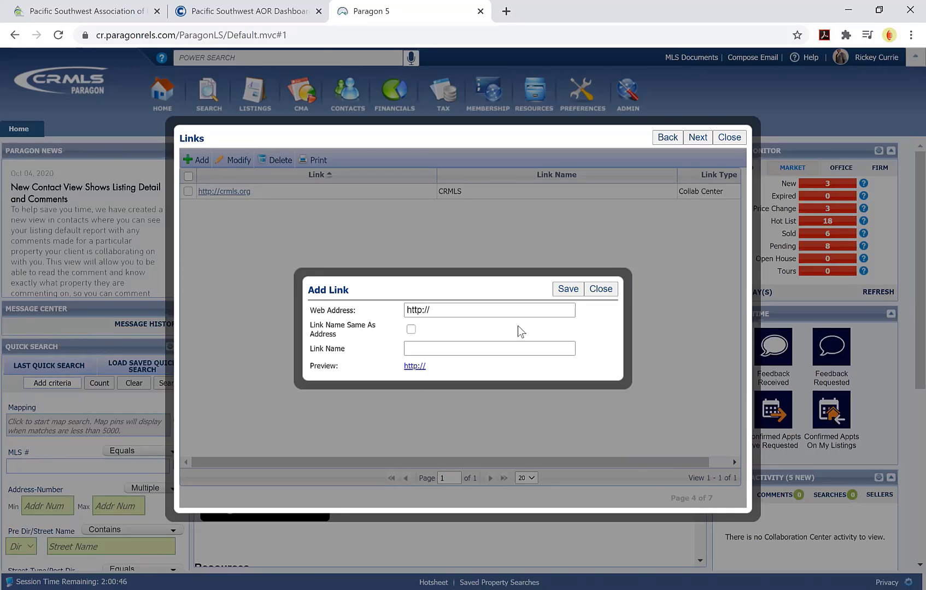
pyautogui.click(608, 294)
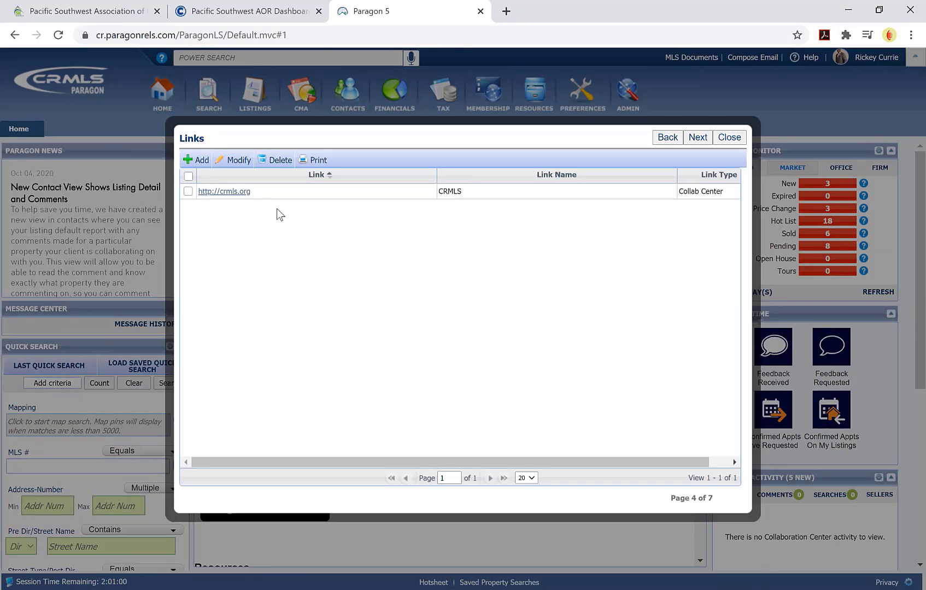
# - Select the CRMLS link in the list and open it for modification, checking its web address and link name
pyautogui.click(239, 203)
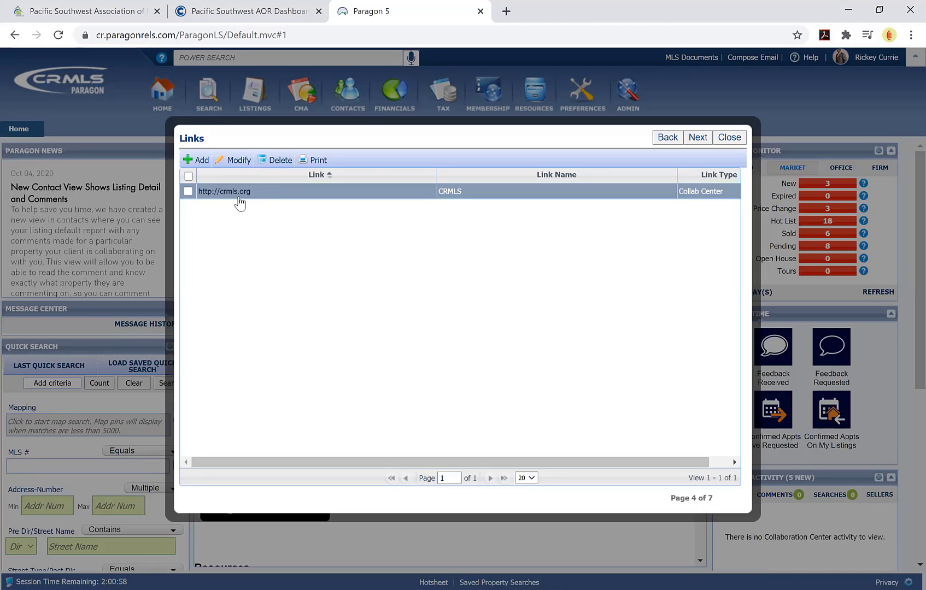
pyautogui.click(461, 196)
pyautogui.click(188, 190)
pyautogui.click(236, 171)
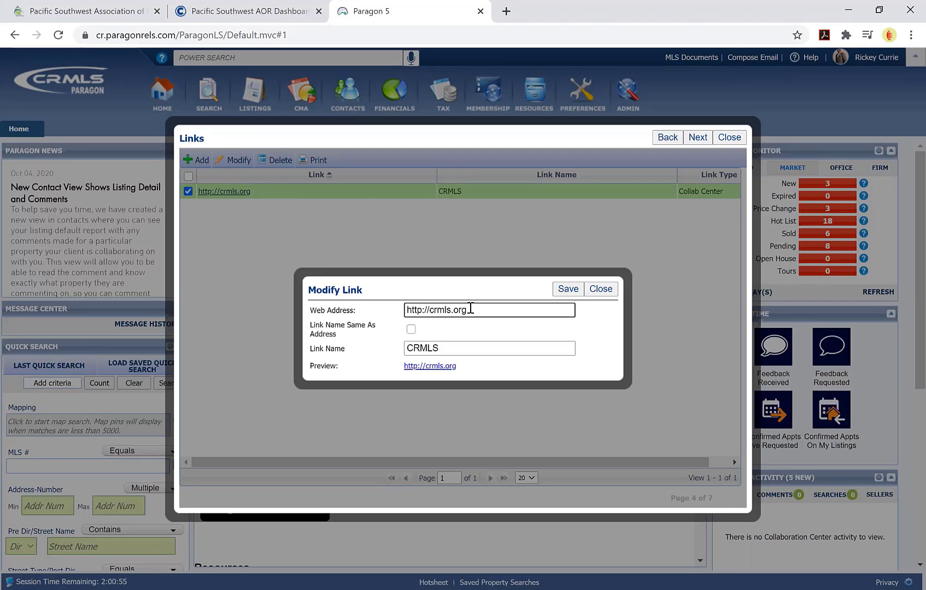
pyautogui.doubleClick(426, 348)
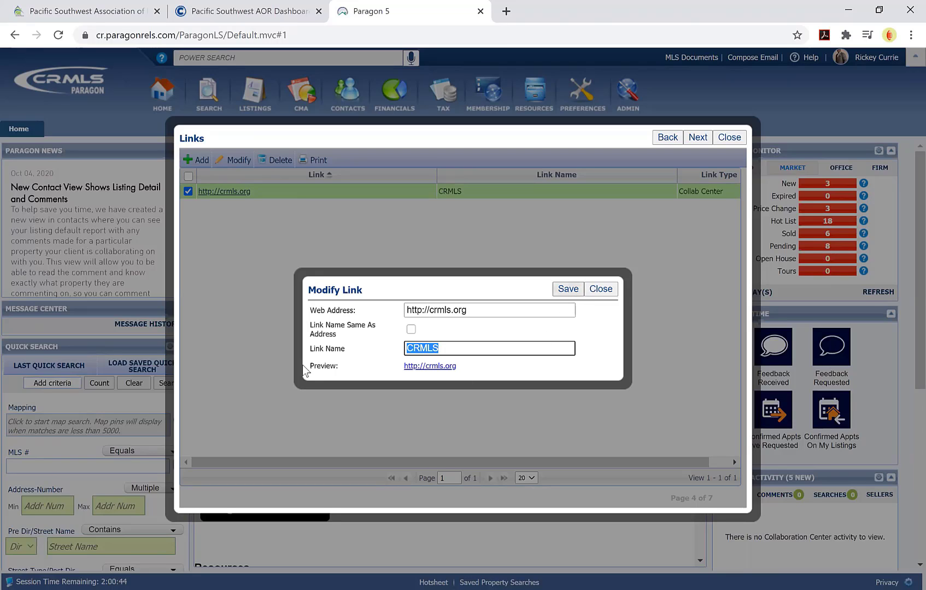
# - Preview the CRMLS link's website, save the link and advance to the Office Information page
pyautogui.click(439, 368)
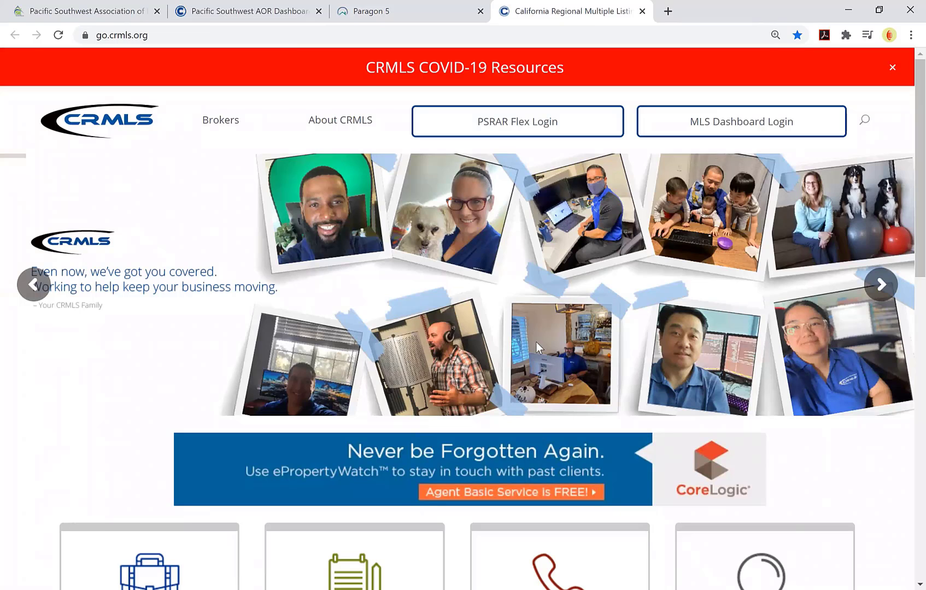
pyautogui.click(643, 11)
pyautogui.click(568, 289)
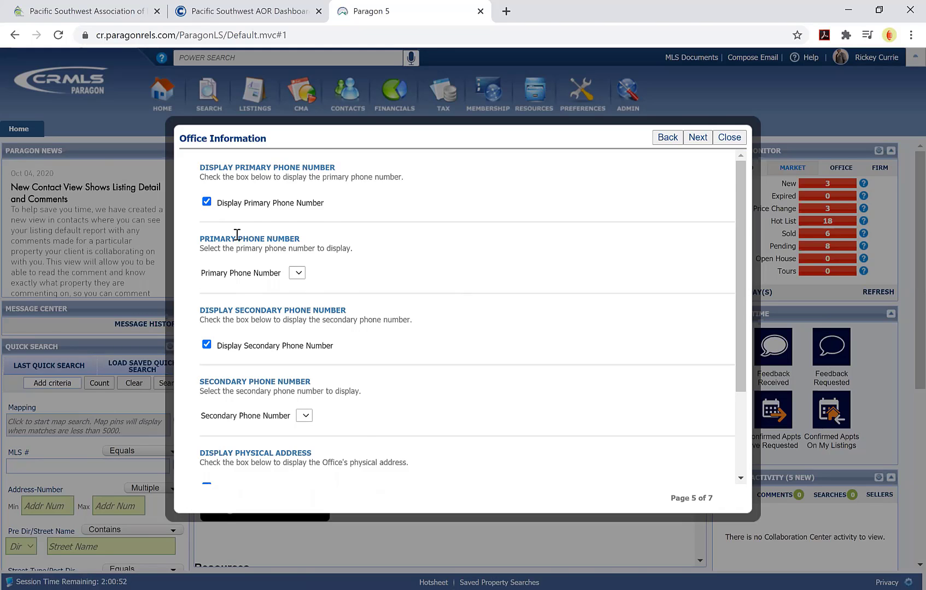
# - Review the phone number, office address and logo display settings on the Office Information page and advance to Notification Options
pyautogui.scroll(-2, 236, 237)
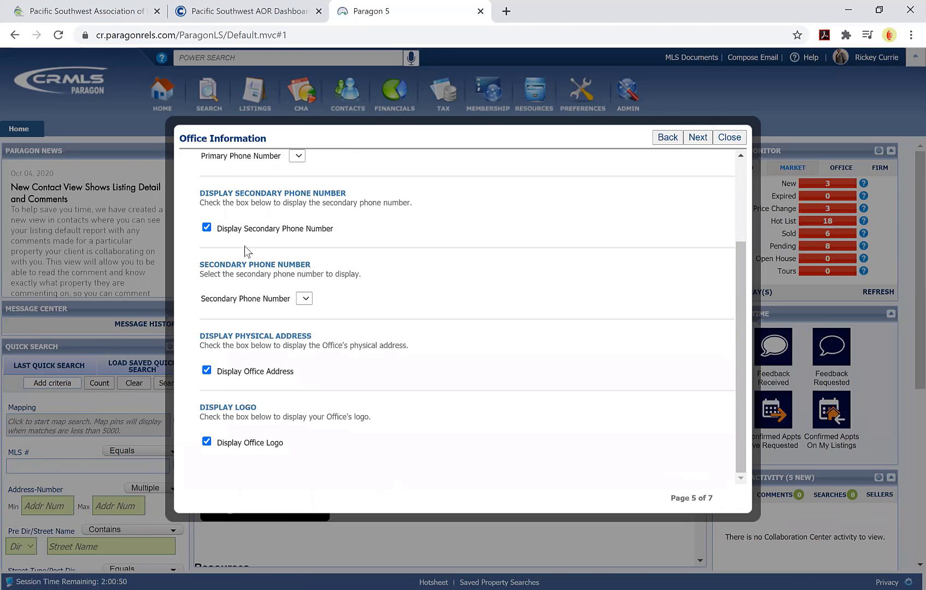
pyautogui.click(214, 371)
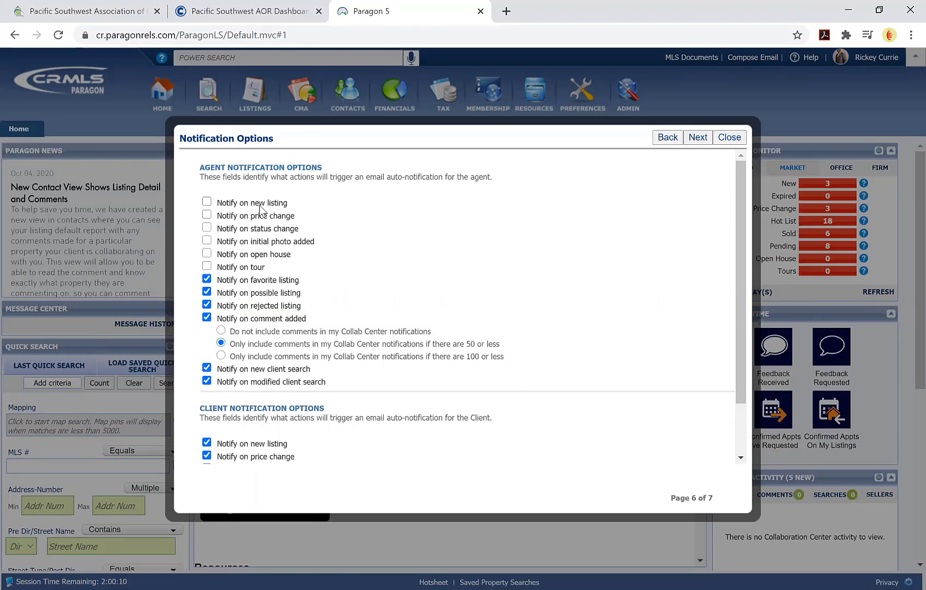
# - Review the agent and client email notification settings on the Notification Options page and continue to the Search Options page
pyautogui.press('ctrl')
pyautogui.press('ctrl')
pyautogui.scroll(-3, 295, 280)
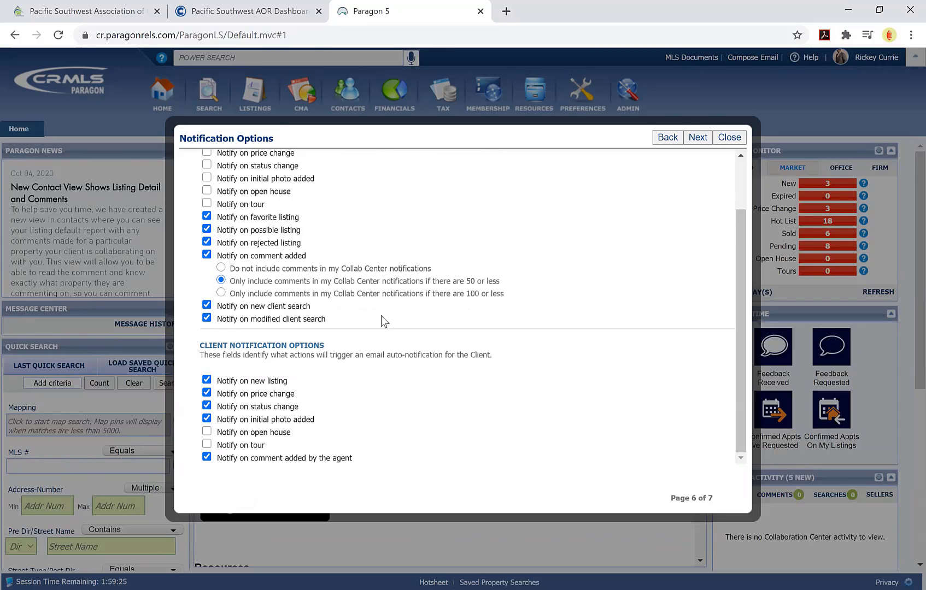
pyautogui.click(277, 314)
pyautogui.click(694, 139)
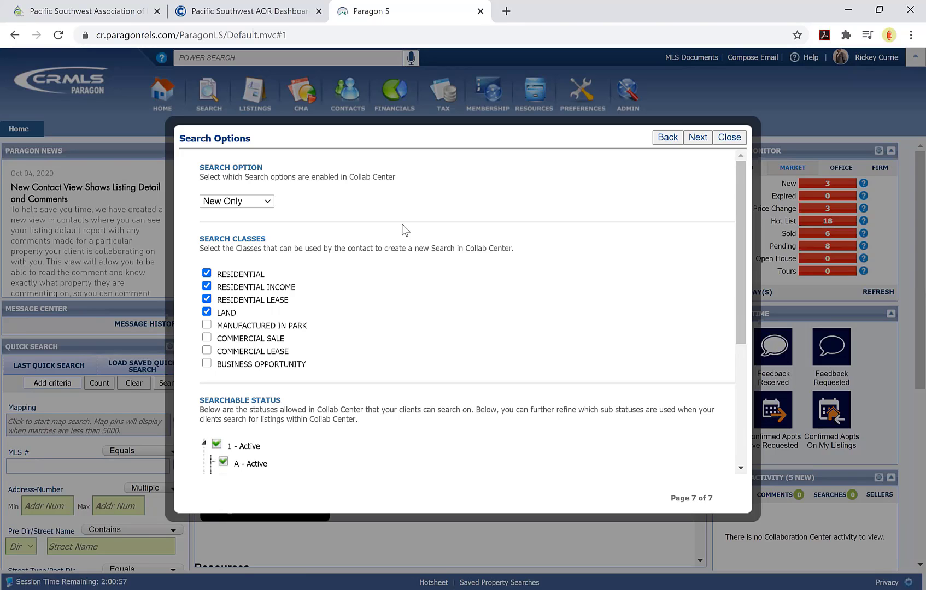
# - Examine the available choices for the Search Option setting and dismiss them without picking another one
pyautogui.click(268, 202)
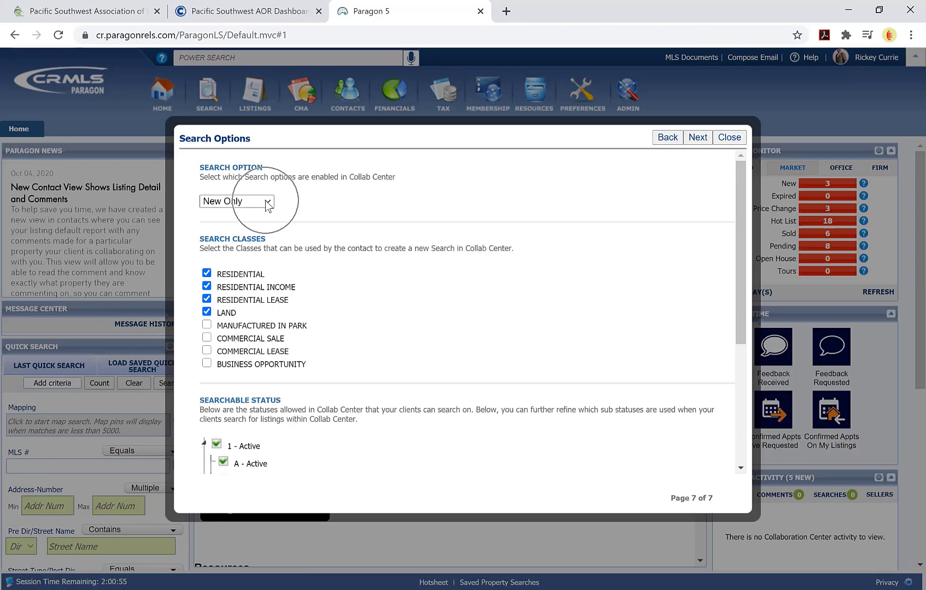
pyautogui.click(267, 203)
pyautogui.click(267, 200)
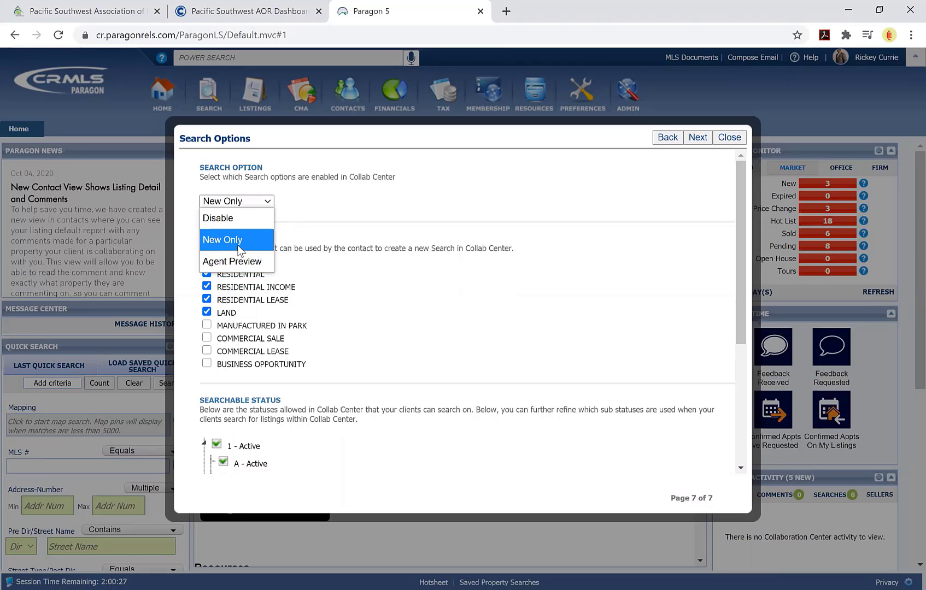
pyautogui.click(338, 210)
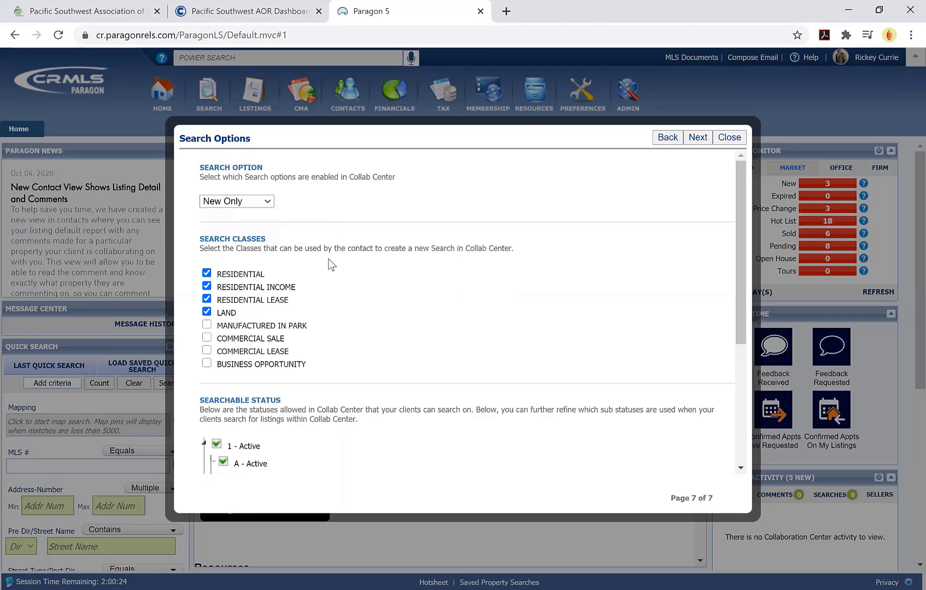
# - Review the search classes and searchable statuses allowed for clients on the Search Options page, and finish the Collab Center wizard
pyautogui.scroll(-1, 306, 257)
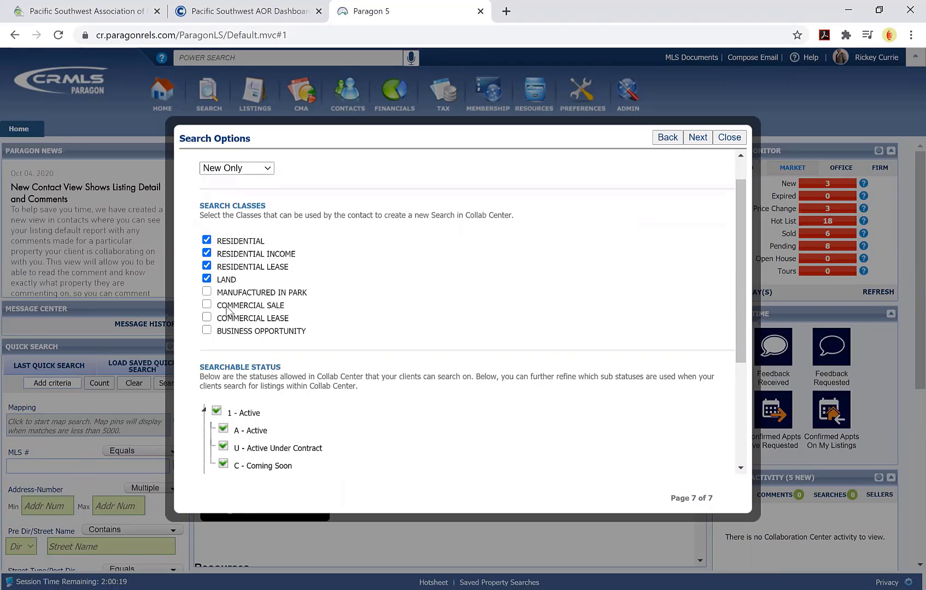
pyautogui.scroll(-1, 333, 275)
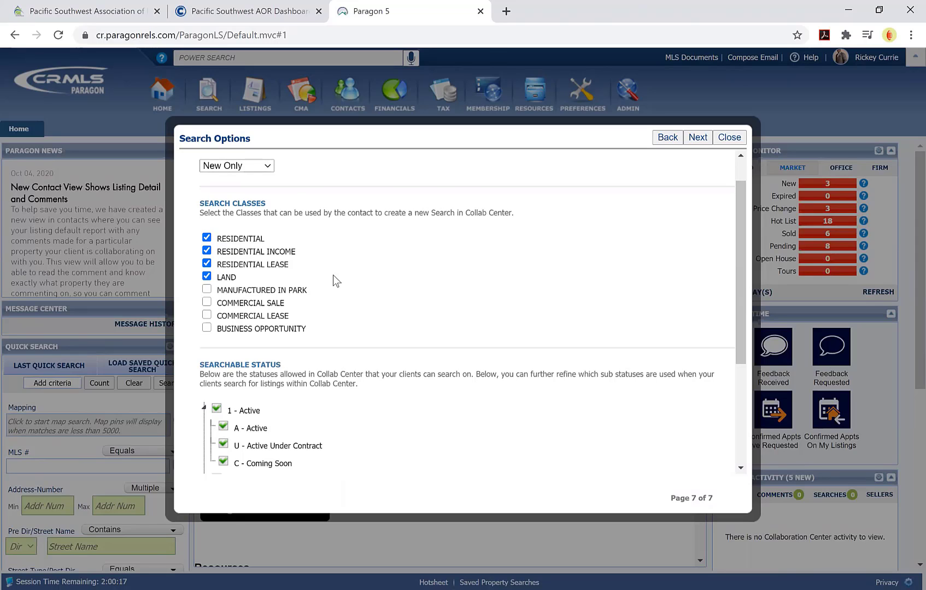
pyautogui.scroll(-3, 333, 281)
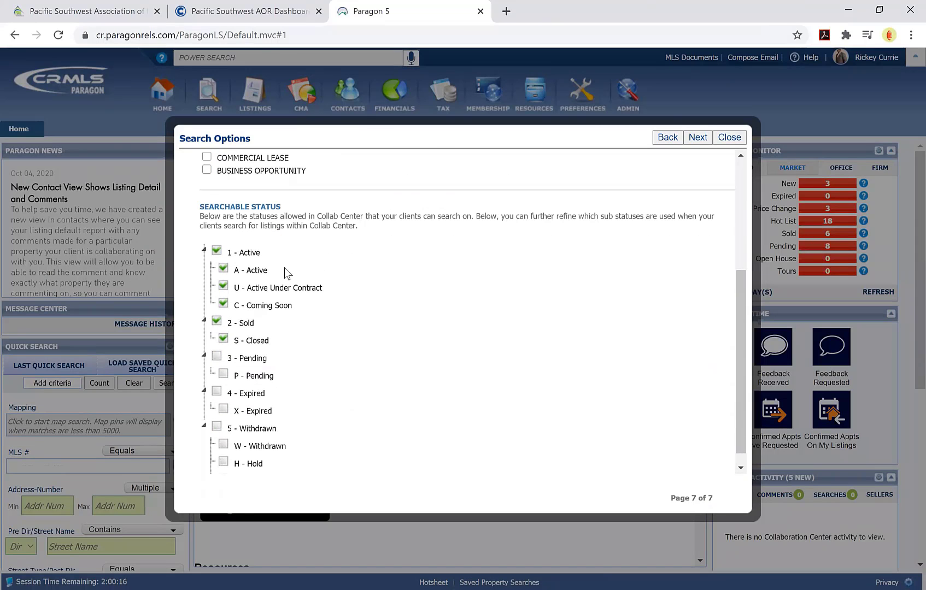
pyautogui.scroll(-1, 270, 288)
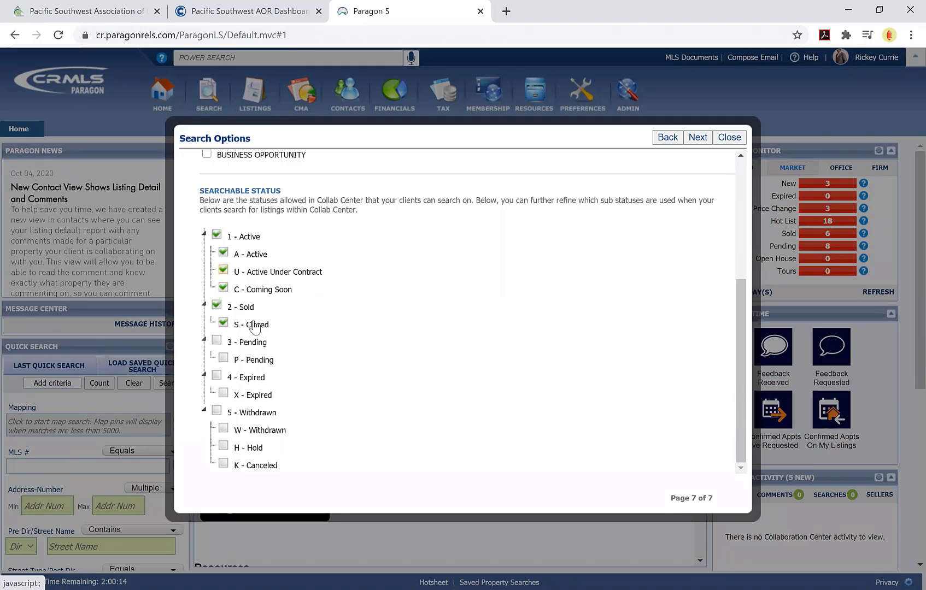
pyautogui.scroll(1, 276, 327)
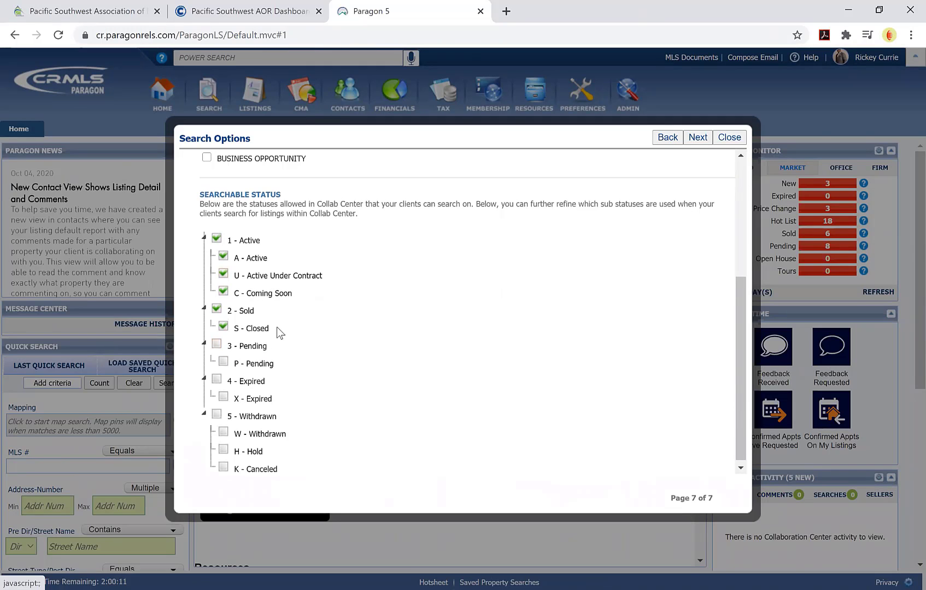
pyautogui.scroll(2, 280, 323)
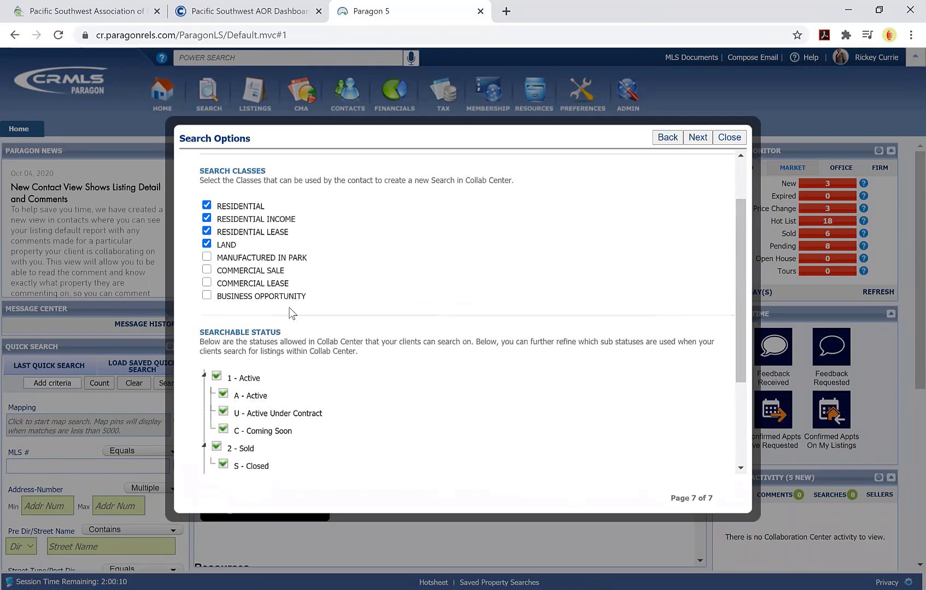
pyautogui.click(697, 138)
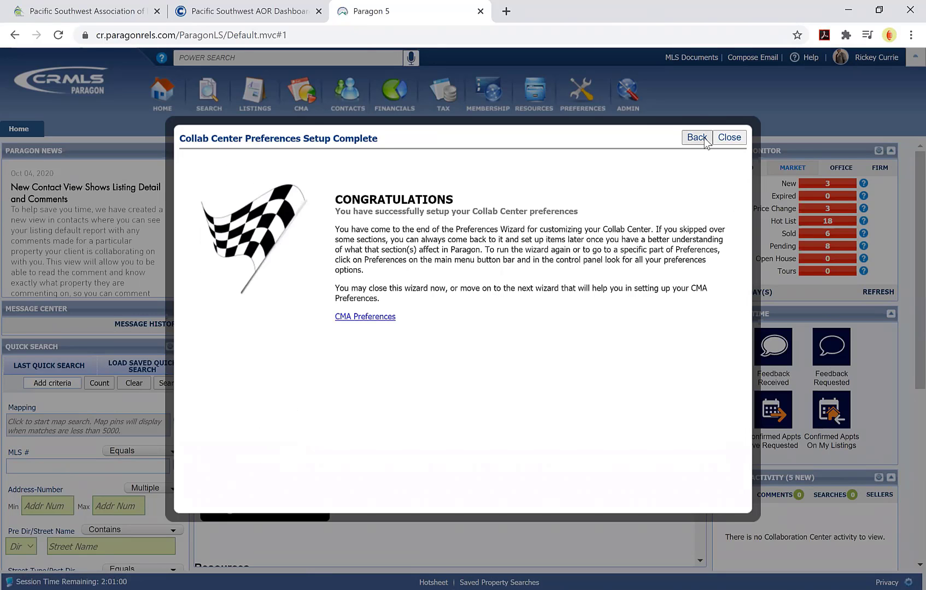